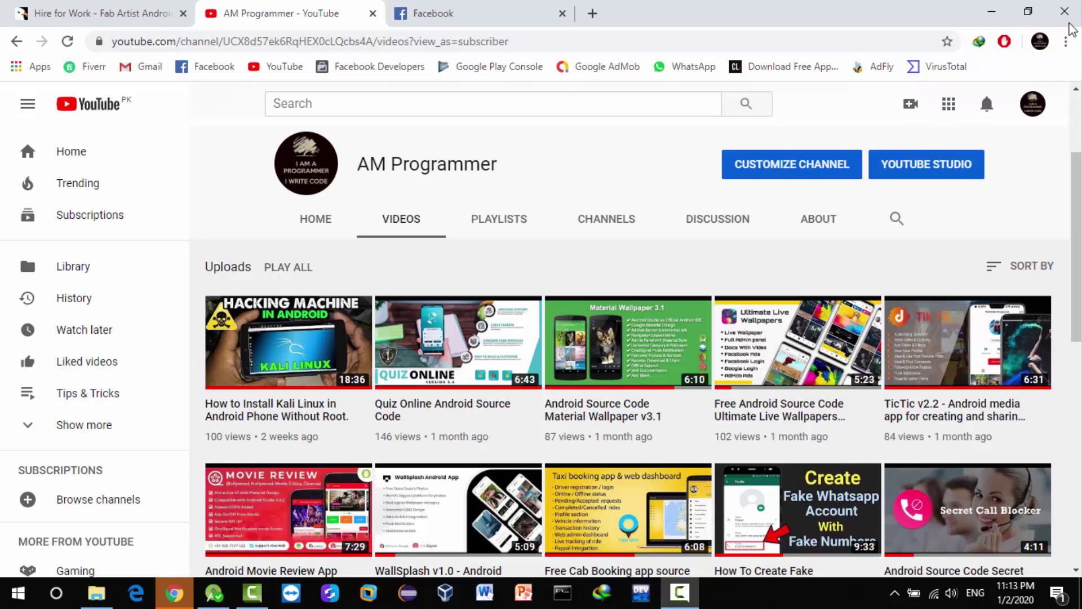
Open the browser's extension management page
{"action": "left_click", "coordinate": [1067, 41]}
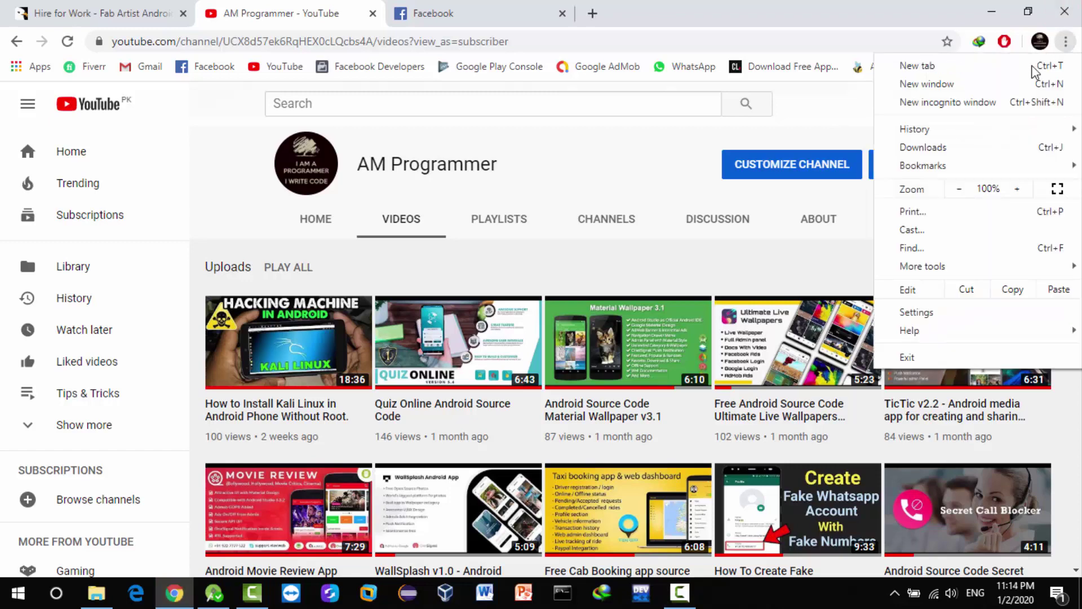
{"action": "mouse_move", "coordinate": [983, 275]}
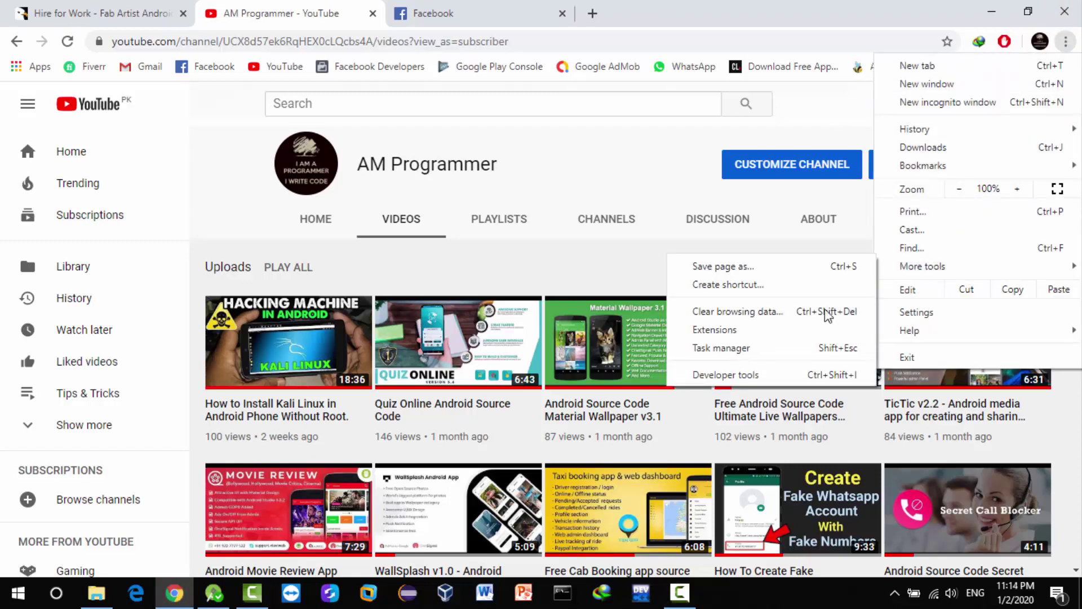
{"action": "left_click", "coordinate": [790, 332]}
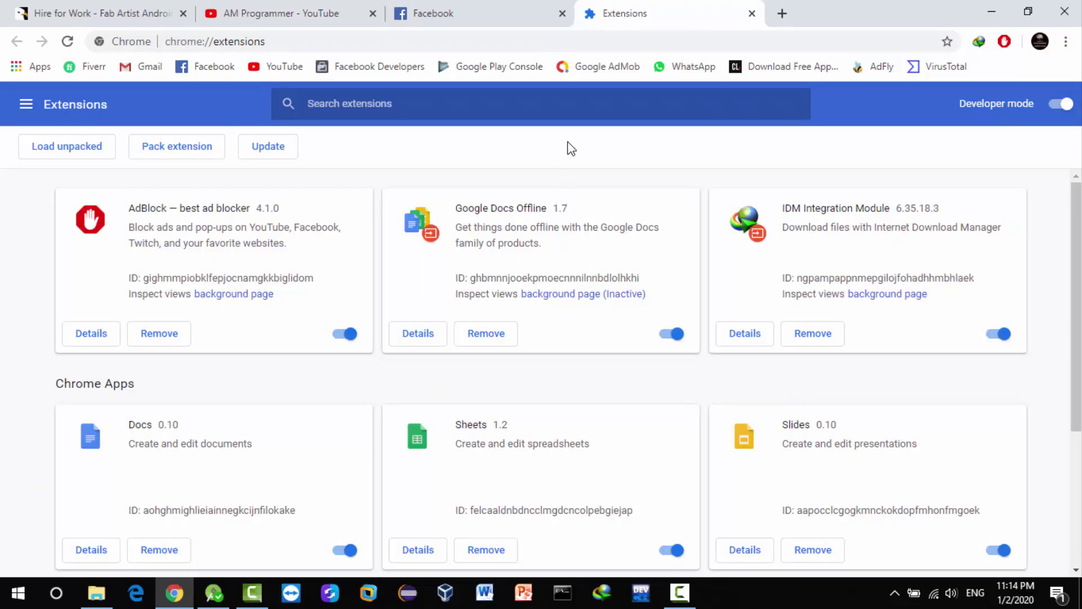
Install the Toolkit For FB extension from the Crx4Chrome .crx file in New folder and dismiss the confirmation popup
{"action": "left_click", "coordinate": [992, 11]}
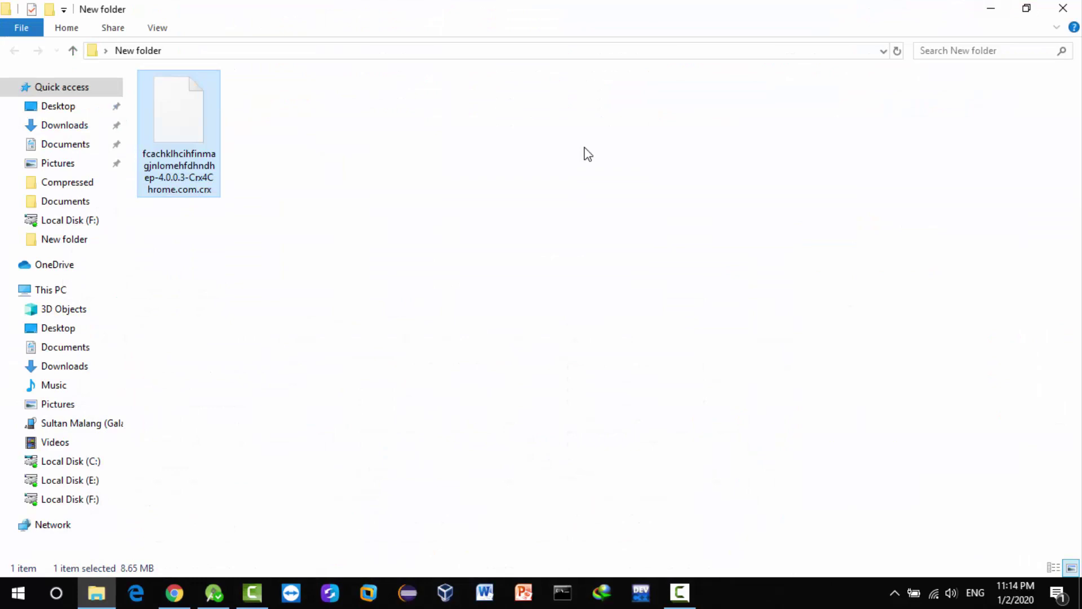
{"action": "left_click", "coordinate": [404, 200]}
{"action": "left_click_drag", "start_coordinate": [304, 228], "coordinate": [181, 145]}
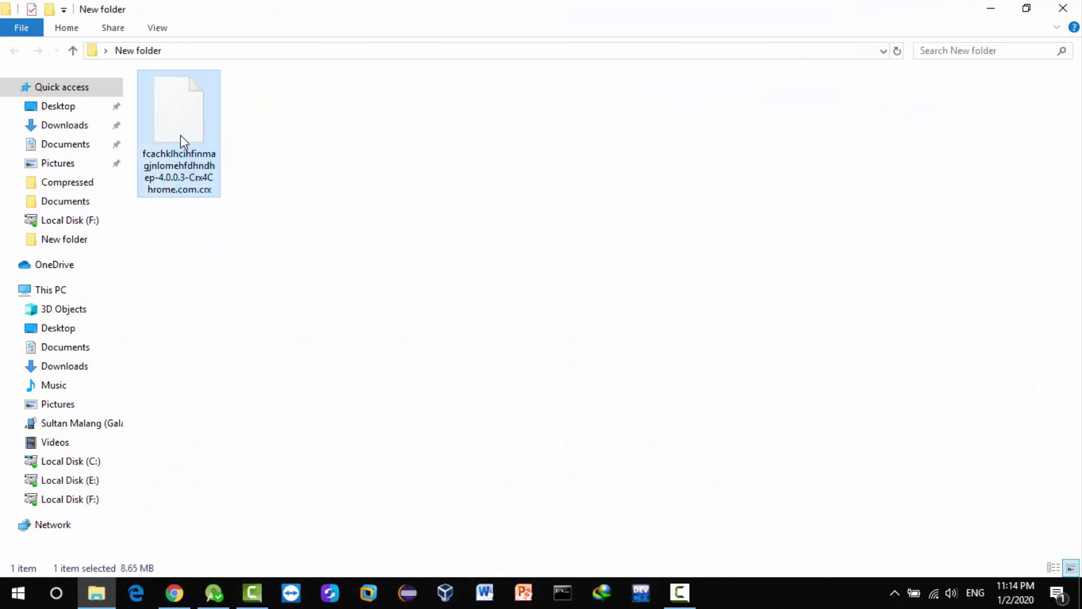
{"action": "left_click", "coordinate": [403, 237]}
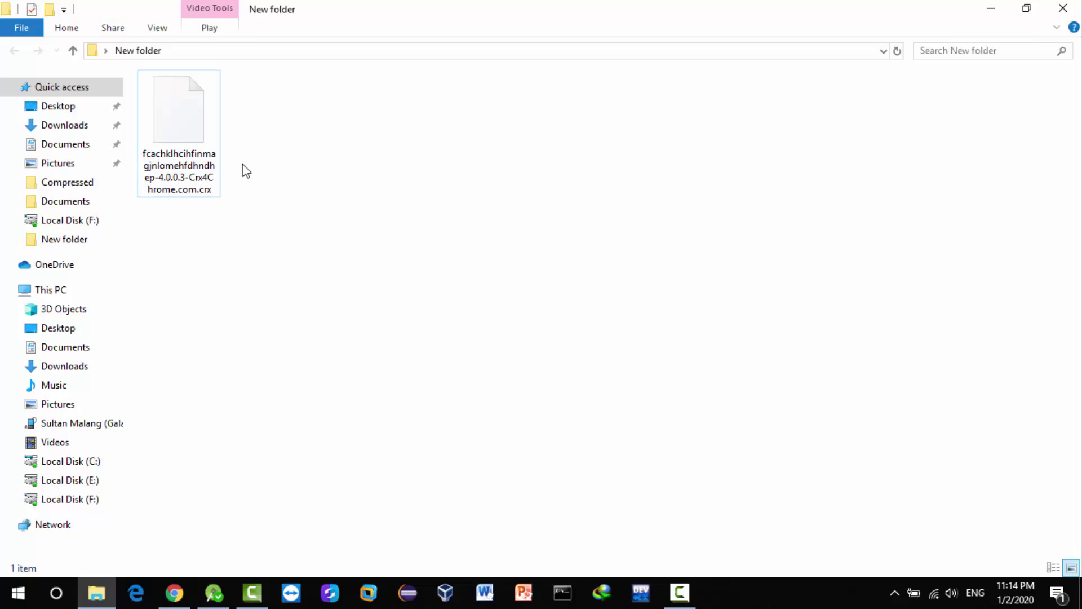
{"action": "left_click_drag", "start_coordinate": [197, 153], "coordinate": [439, 426]}
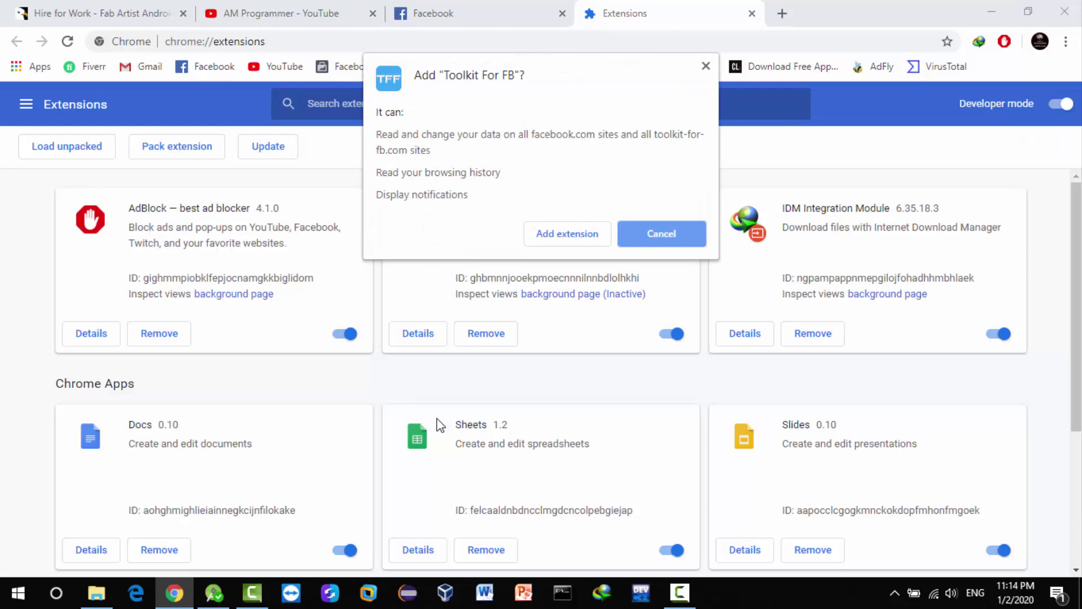
{"action": "left_click", "coordinate": [584, 234]}
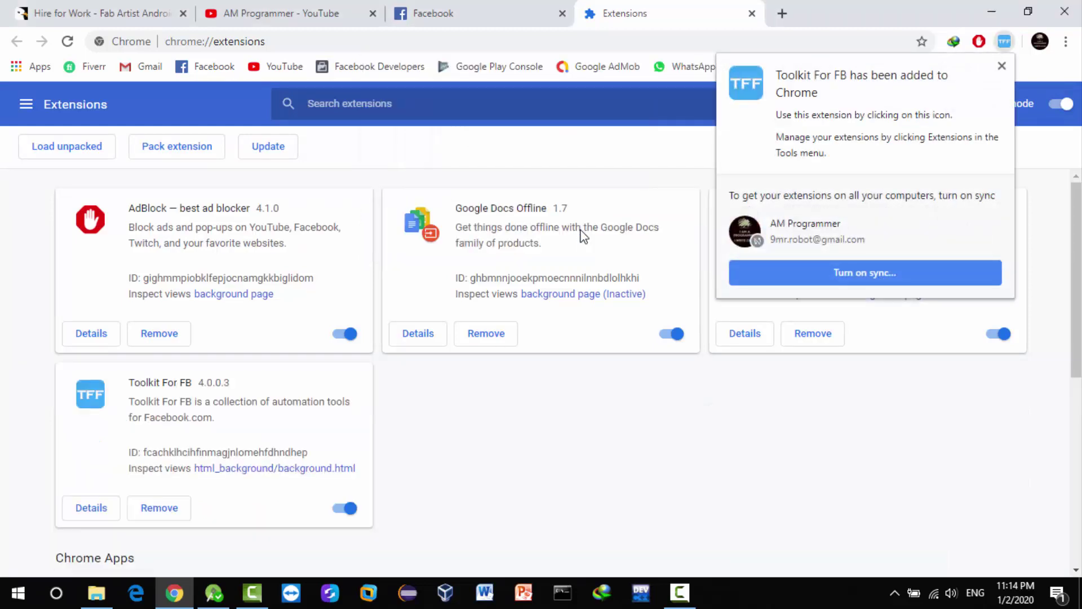
{"action": "left_click", "coordinate": [560, 339]}
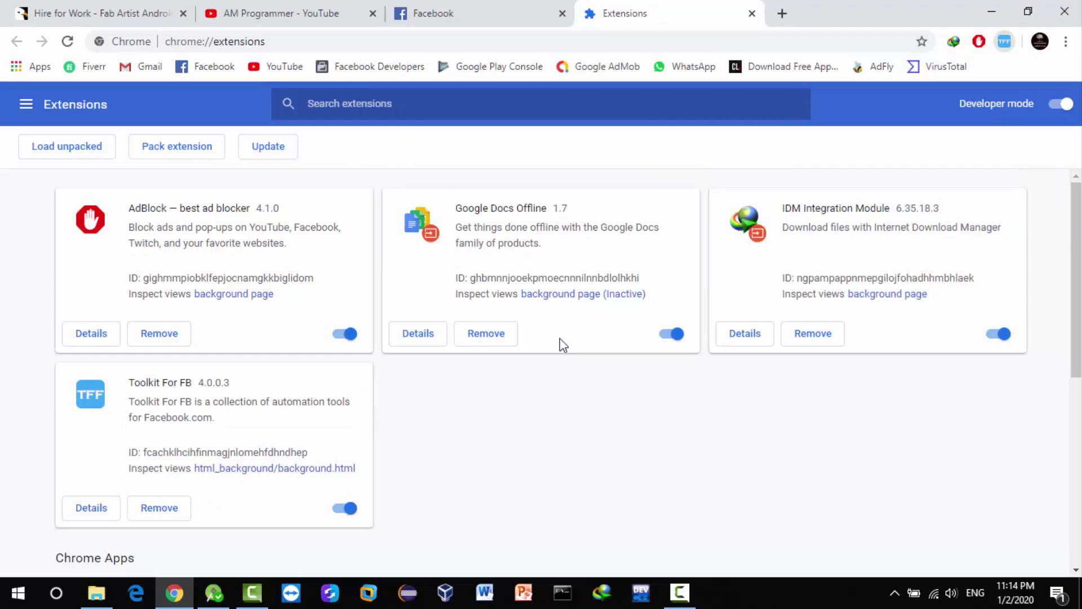
Close the extensions page and open the Toolkit For FB extension over the Facebook home page
{"action": "left_click", "coordinate": [752, 14]}
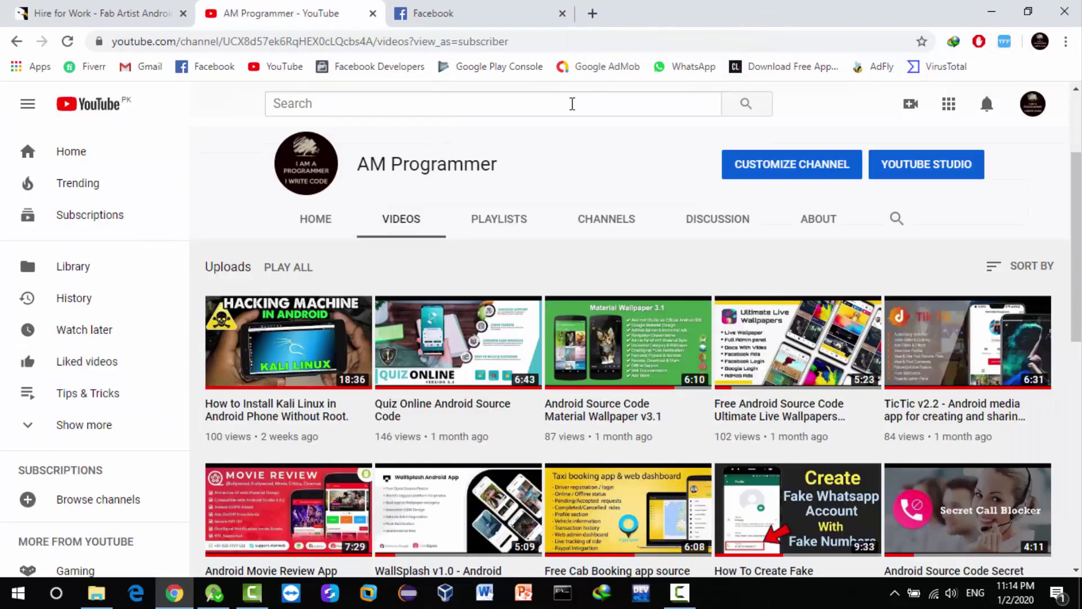
{"action": "left_click", "coordinate": [486, 13]}
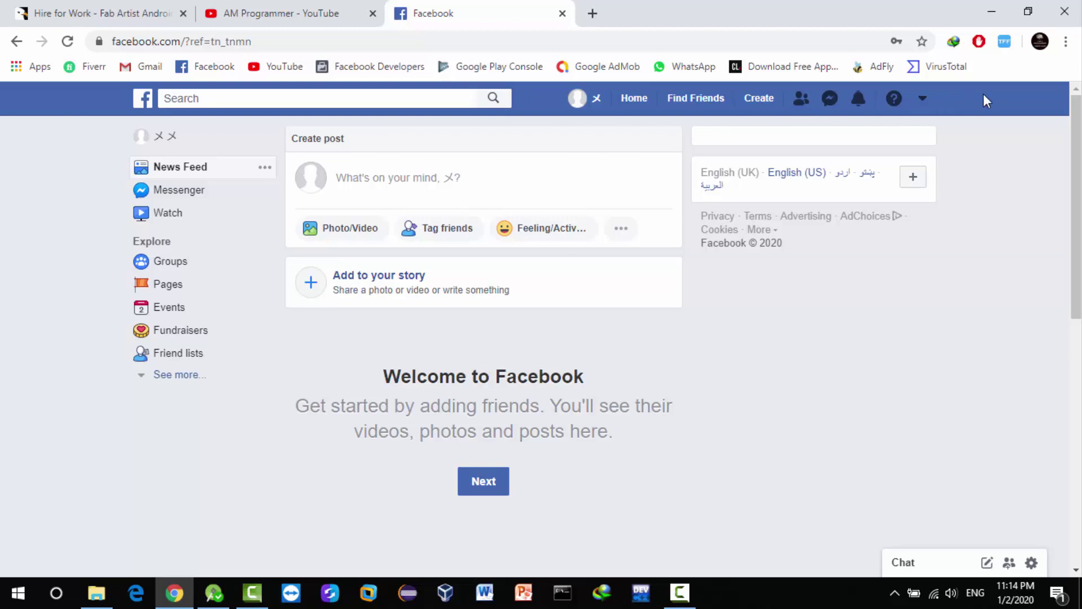
{"action": "left_click", "coordinate": [1009, 48]}
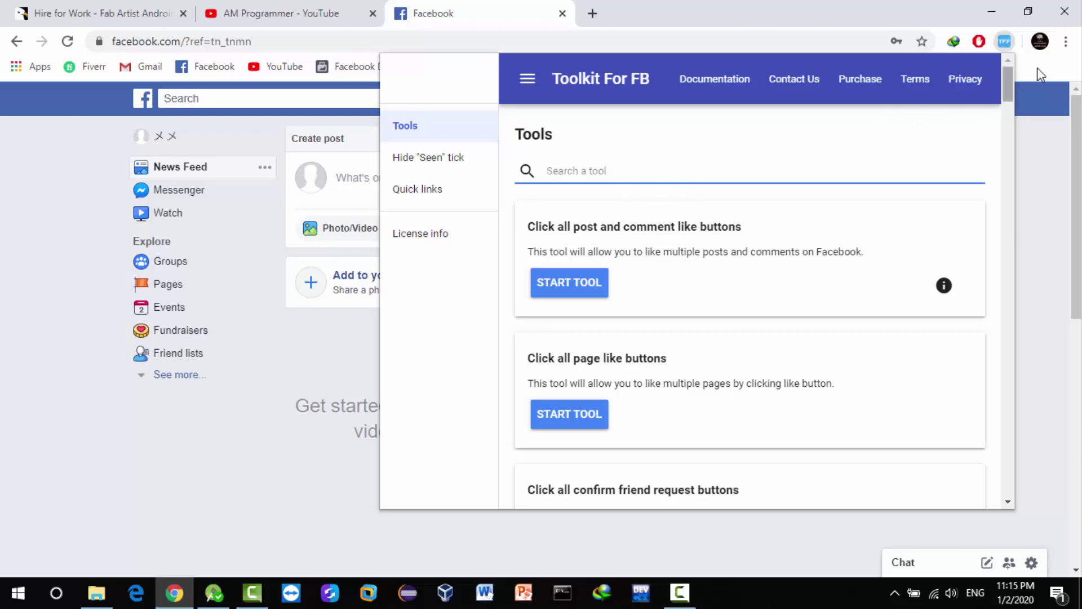
Examine the Toolkit For FB tools list from the like-button tools through the page, group and friend tools
{"action": "scroll", "coordinate": [1011, 82], "scroll_direction": "down", "scroll_amount": 2}
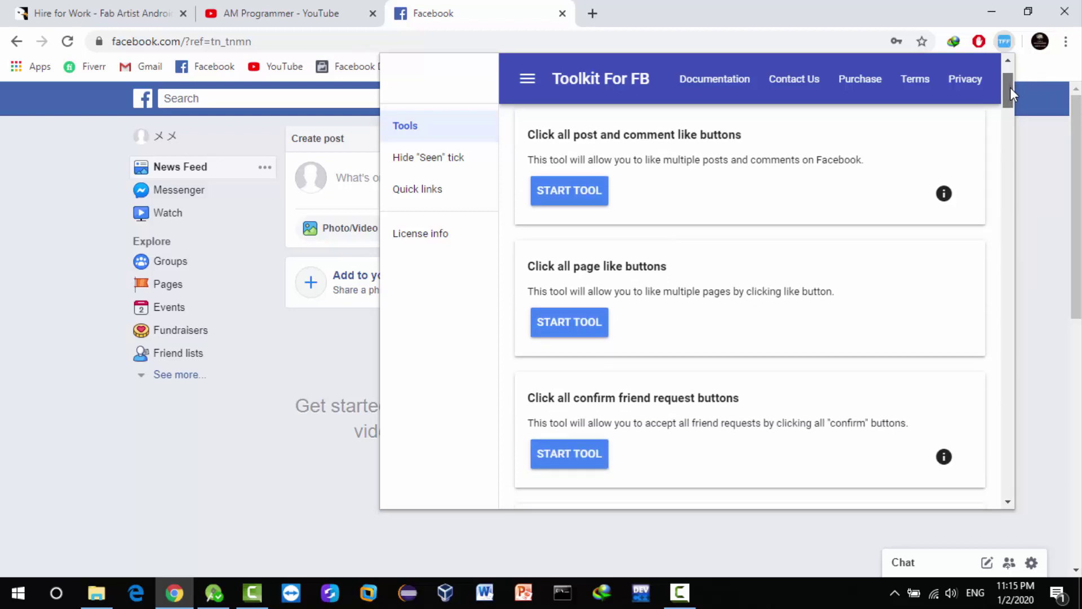
{"action": "scroll", "coordinate": [1010, 92], "scroll_direction": "down", "scroll_amount": 2}
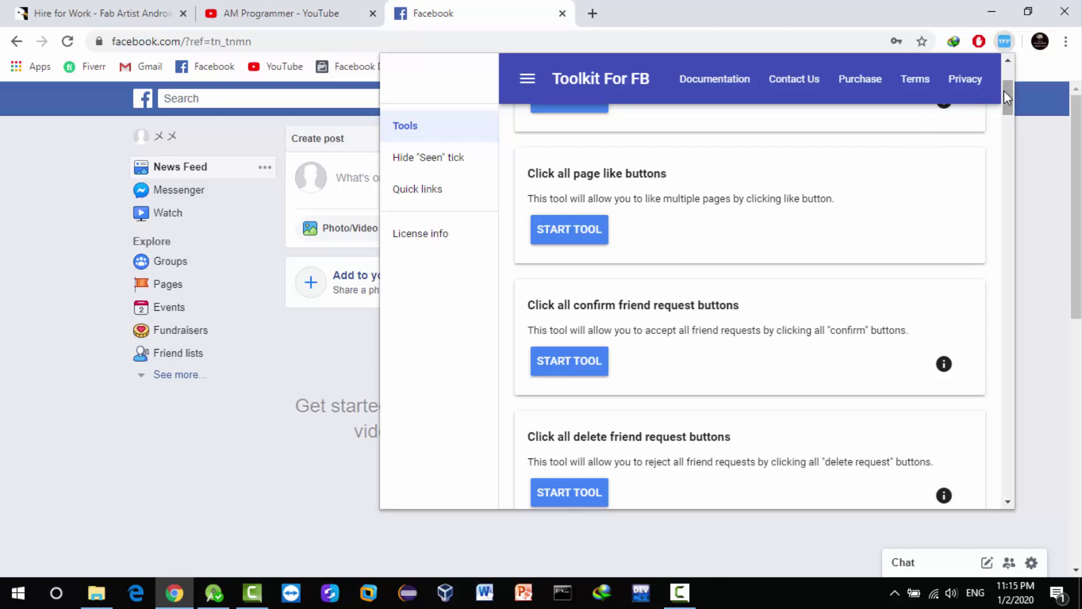
{"action": "left_click_drag", "start_coordinate": [1004, 90], "coordinate": [1003, 111]}
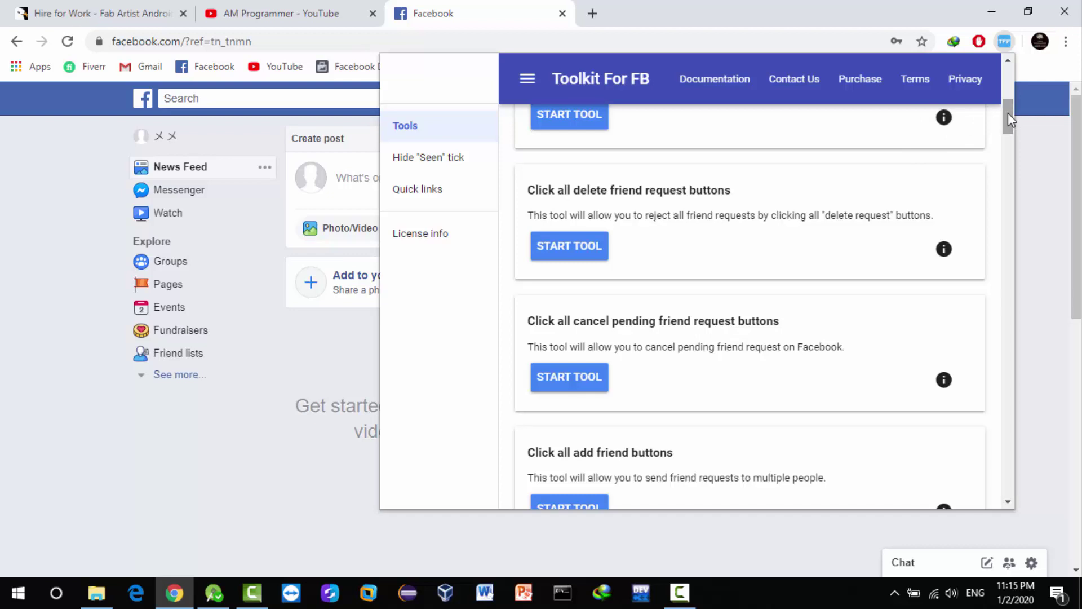
{"action": "left_click_drag", "start_coordinate": [1008, 113], "coordinate": [1011, 224]}
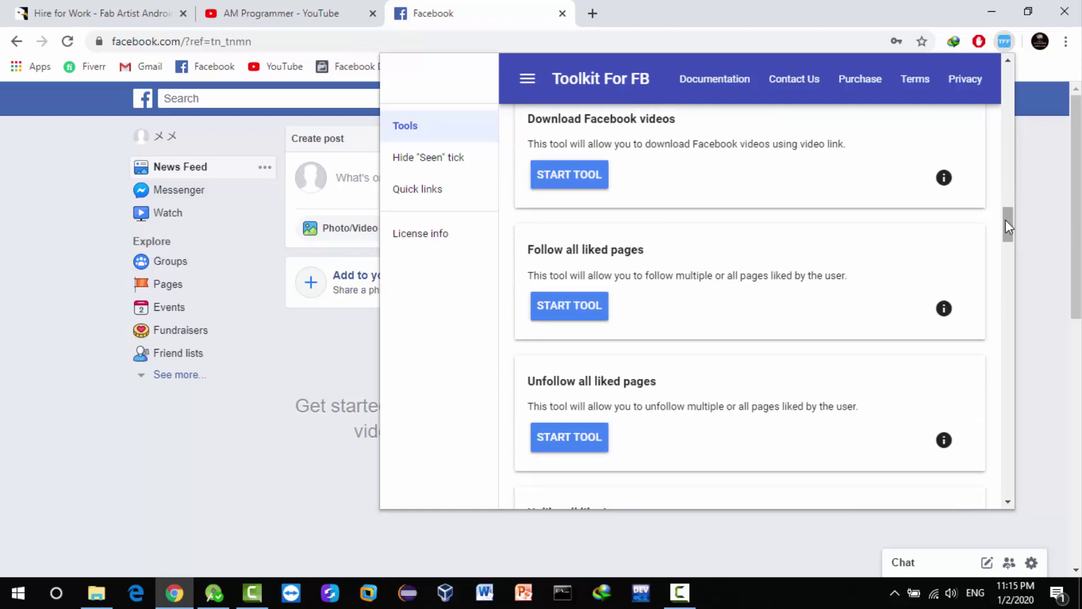
{"action": "left_click_drag", "start_coordinate": [1006, 220], "coordinate": [1007, 246]}
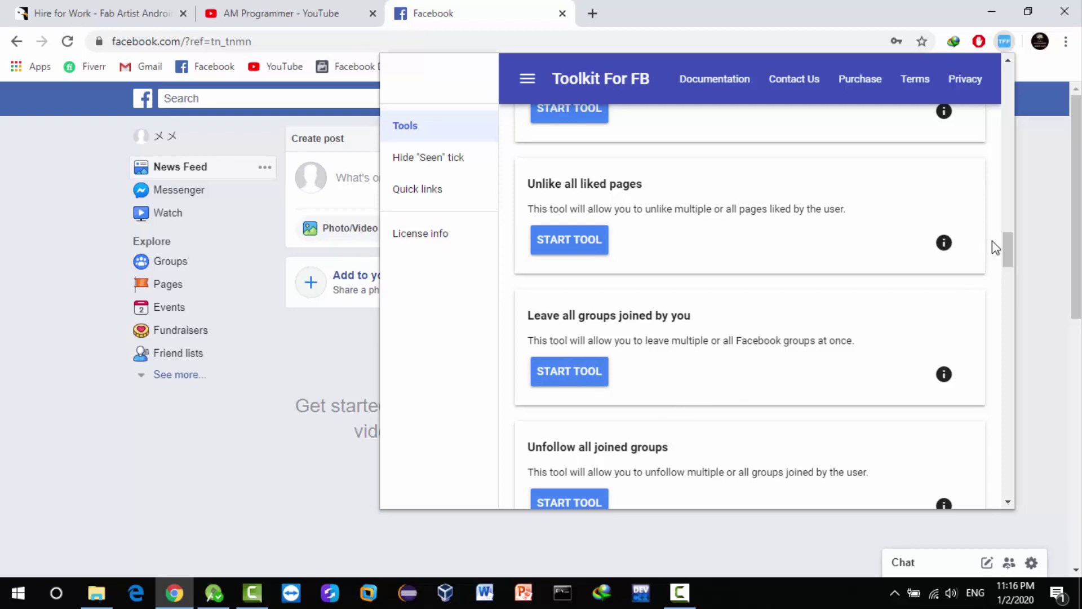
{"action": "left_click_drag", "start_coordinate": [1006, 248], "coordinate": [1002, 282]}
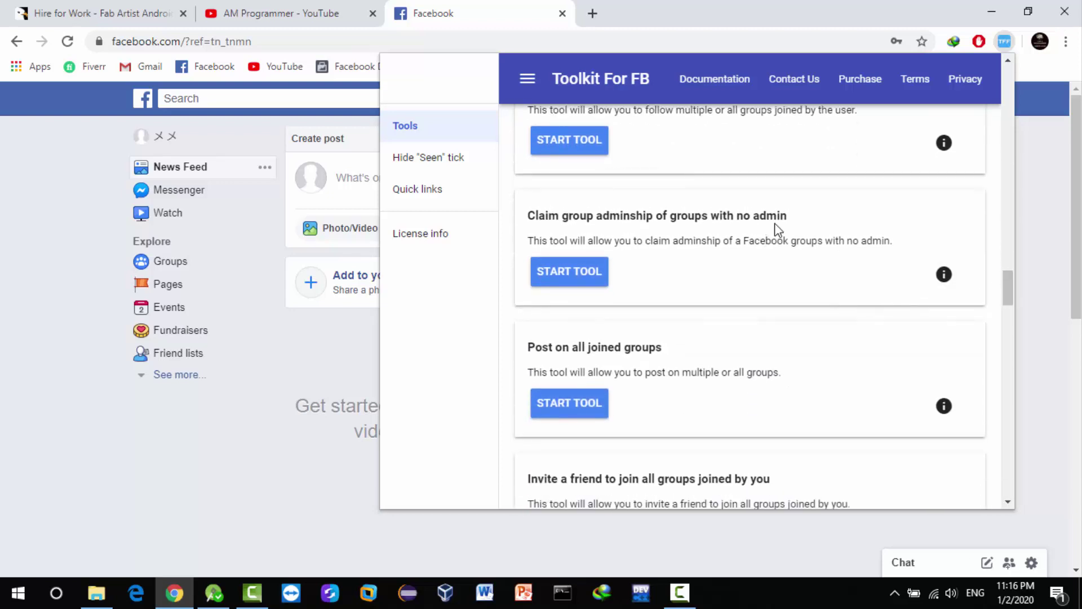
{"action": "left_click_drag", "start_coordinate": [783, 221], "coordinate": [527, 221]}
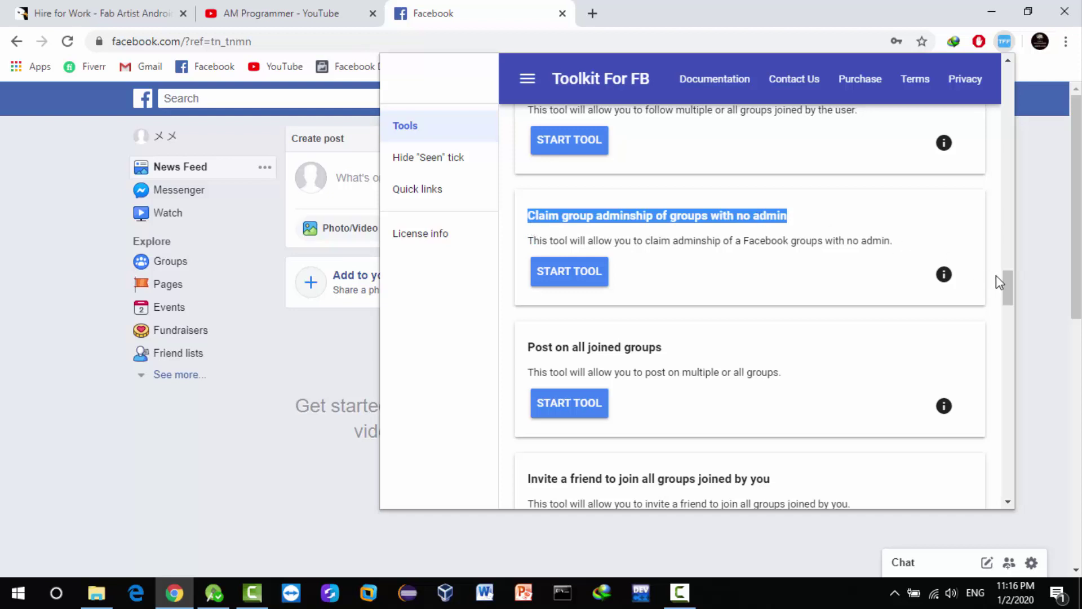
{"action": "scroll", "coordinate": [1007, 285], "scroll_direction": "down", "scroll_amount": 1}
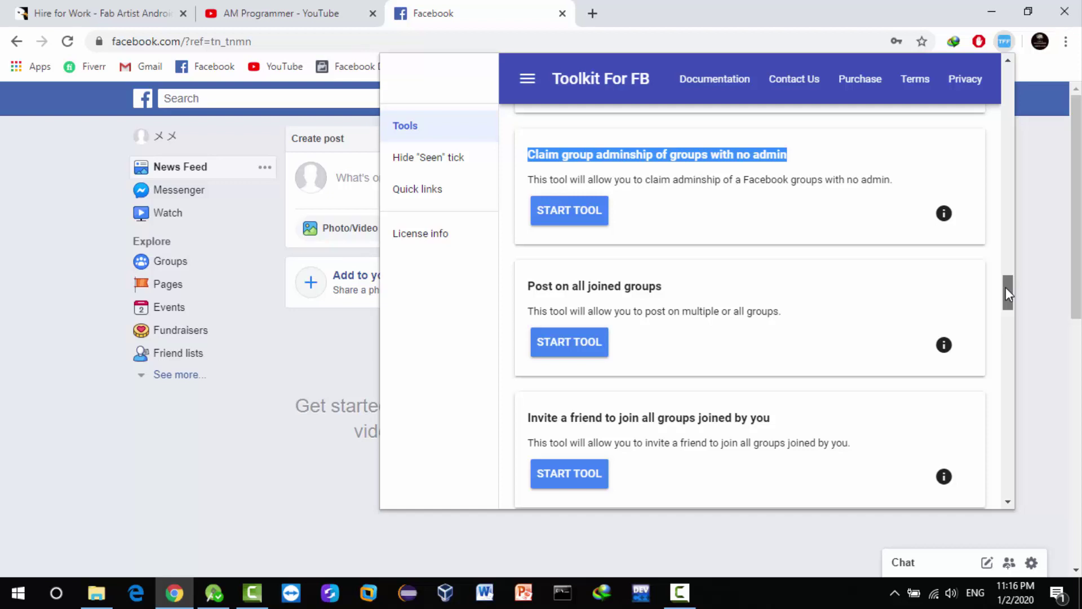
{"action": "left_click_drag", "start_coordinate": [1007, 286], "coordinate": [1002, 331]}
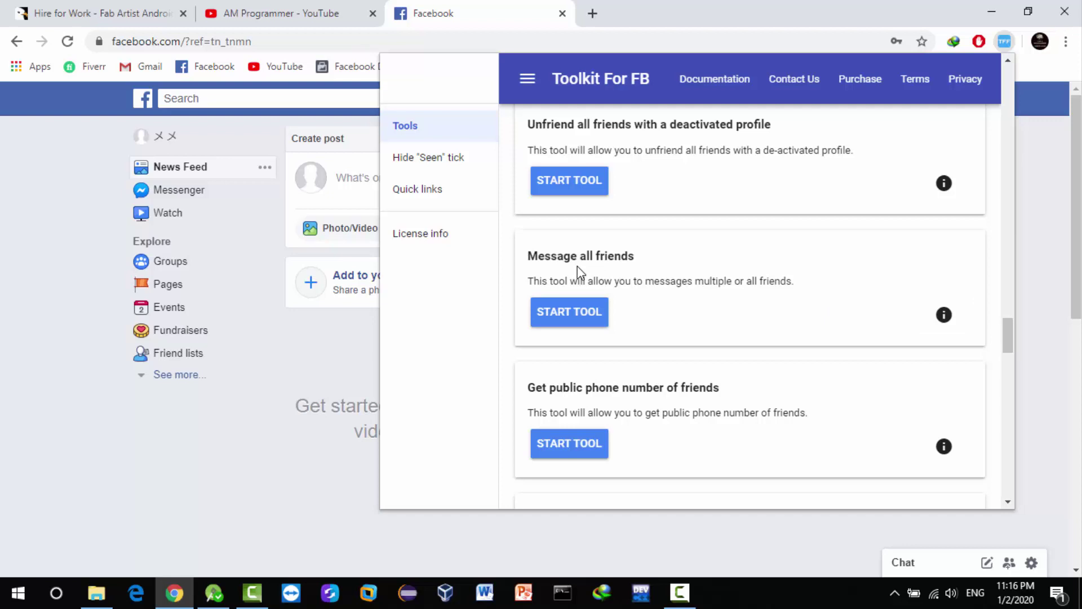
Open the Message all friends tool, set the time interval between requests to 1 to 2 minutes, and close it without submitting
{"action": "left_click", "coordinate": [568, 314]}
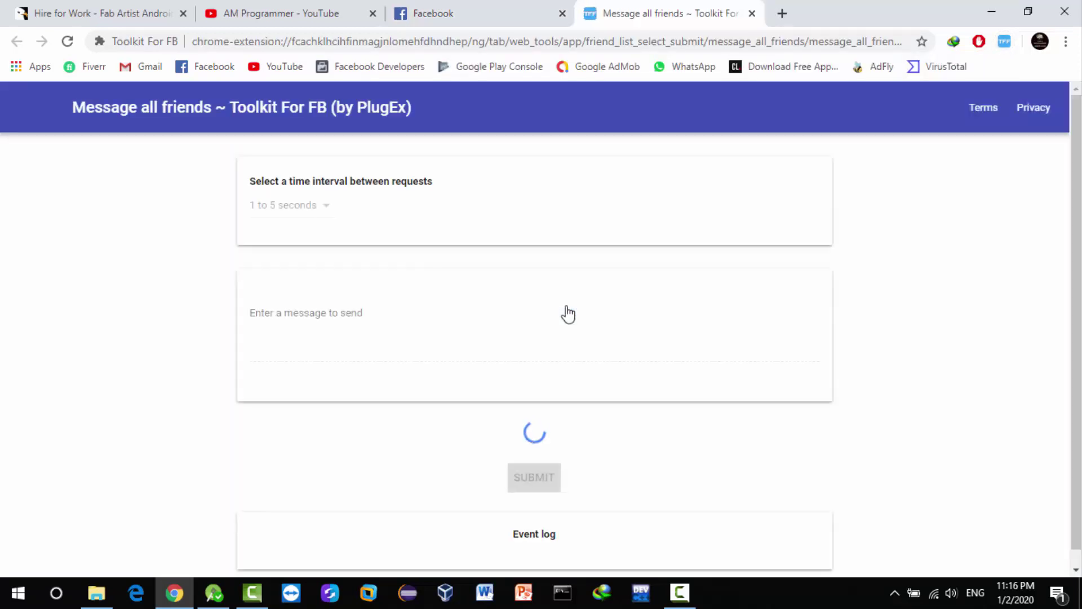
{"action": "left_click", "coordinate": [391, 340]}
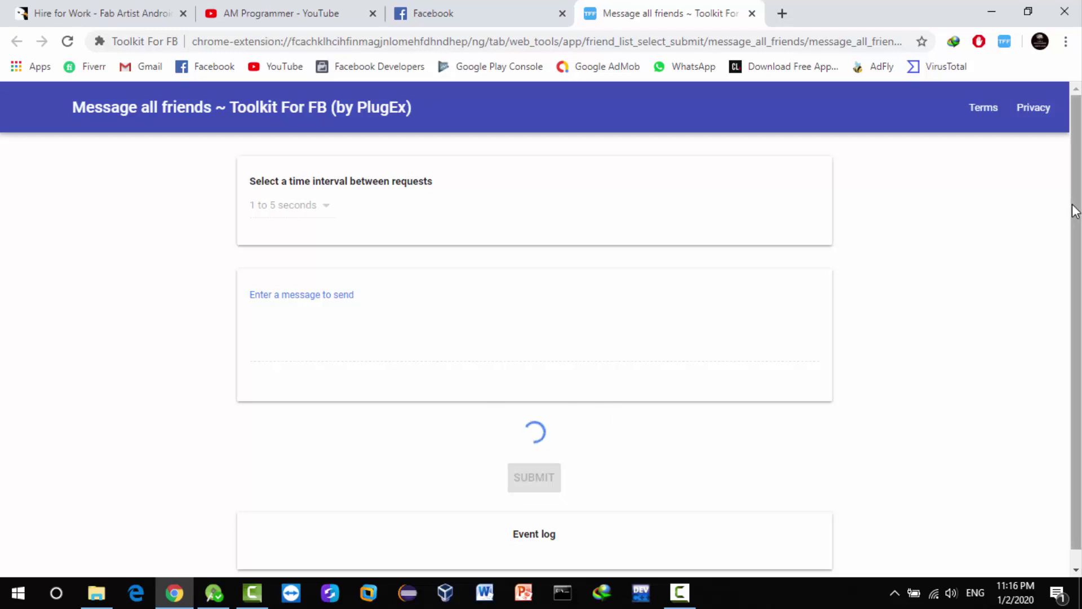
{"action": "left_click_drag", "start_coordinate": [1075, 206], "coordinate": [1073, 290]}
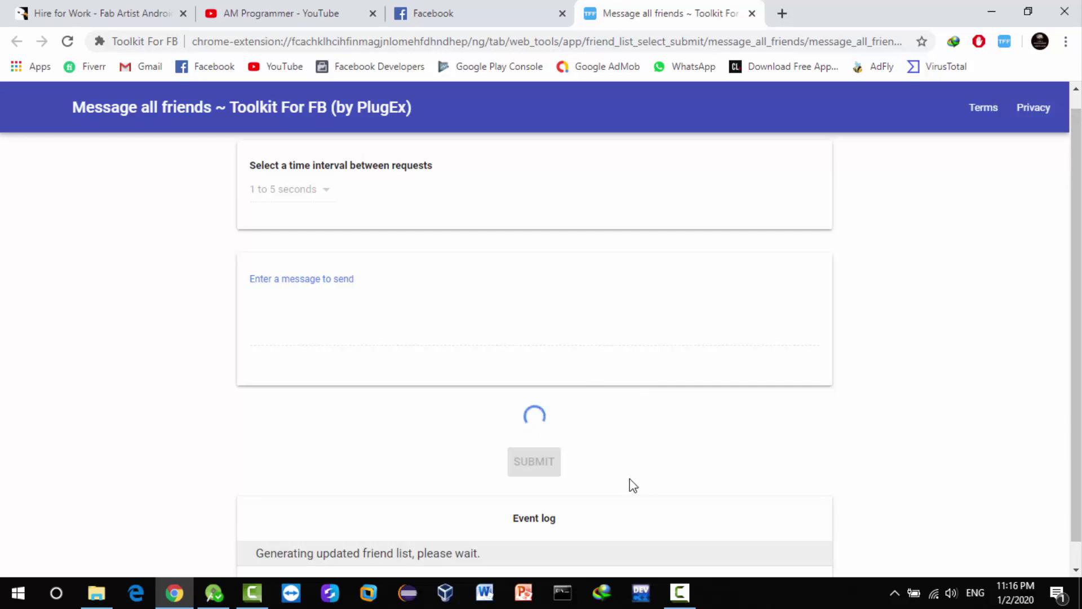
{"action": "scroll", "coordinate": [1075, 260], "scroll_direction": "up", "scroll_amount": 1}
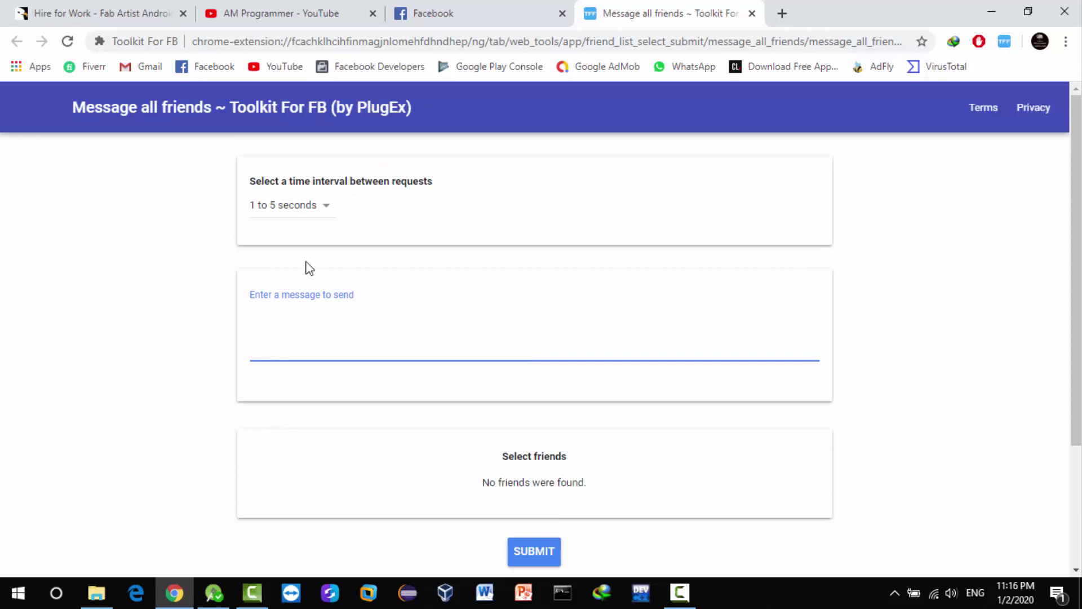
{"action": "left_click", "coordinate": [333, 214]}
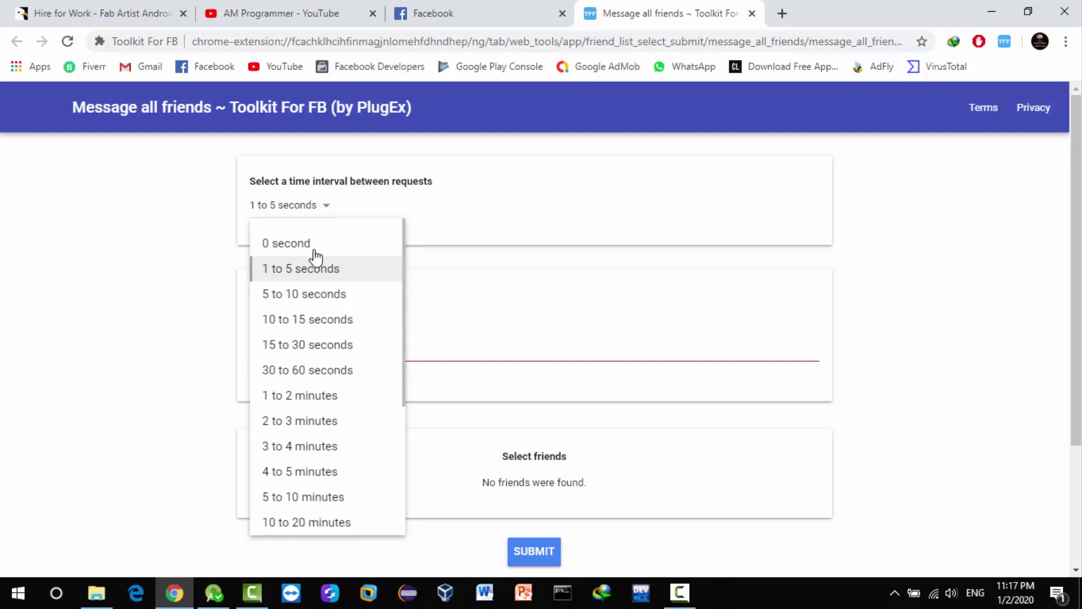
{"action": "left_click", "coordinate": [310, 396]}
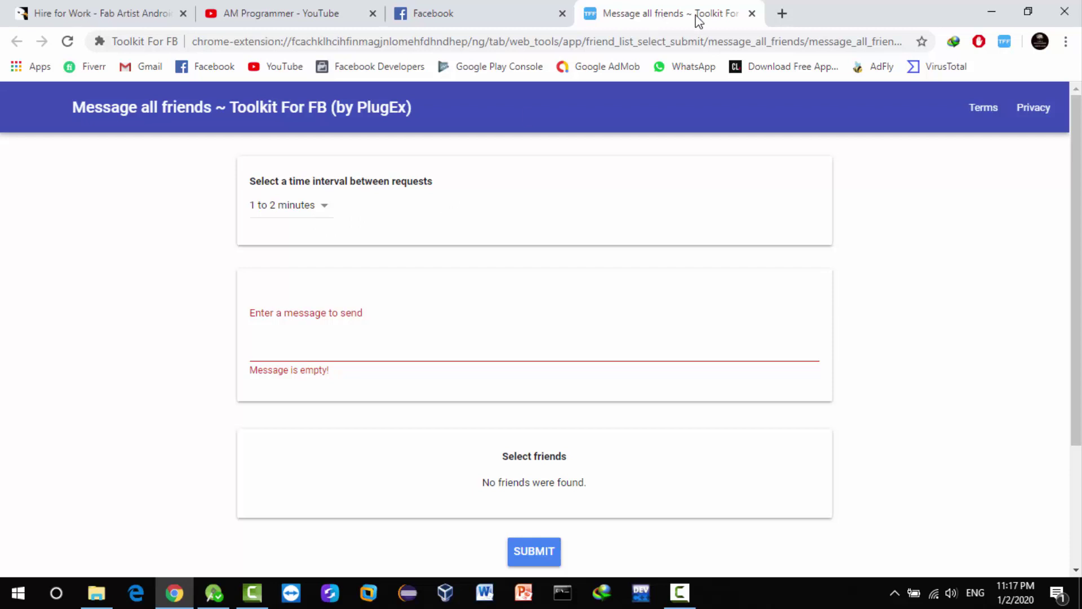
{"action": "left_click", "coordinate": [753, 14]}
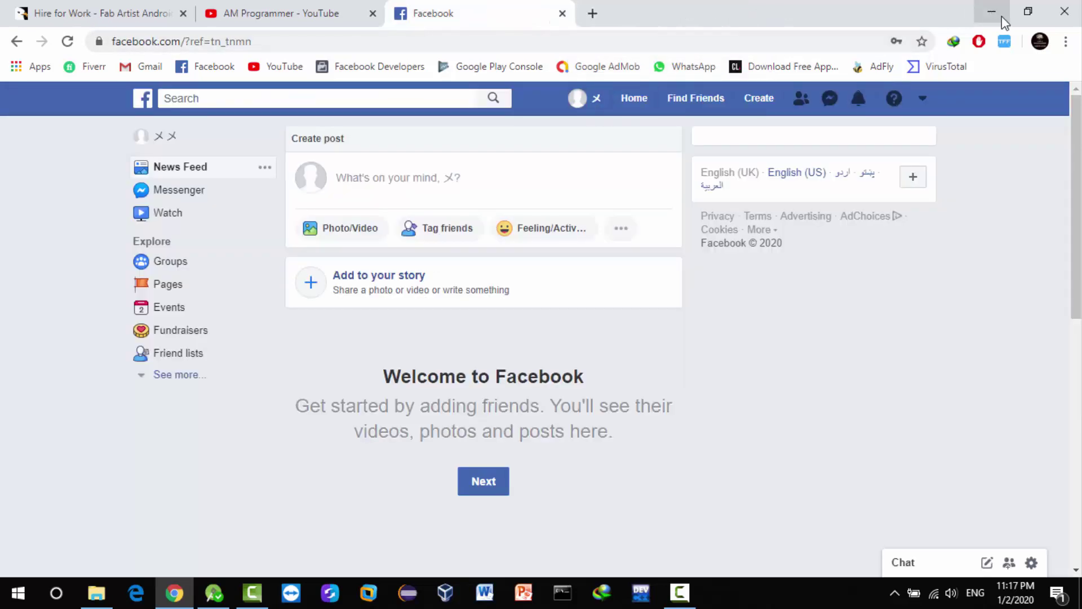
Search the Toolkit For FB tools for "post" and start the Post on all joined groups tool
{"action": "left_click", "coordinate": [1005, 42]}
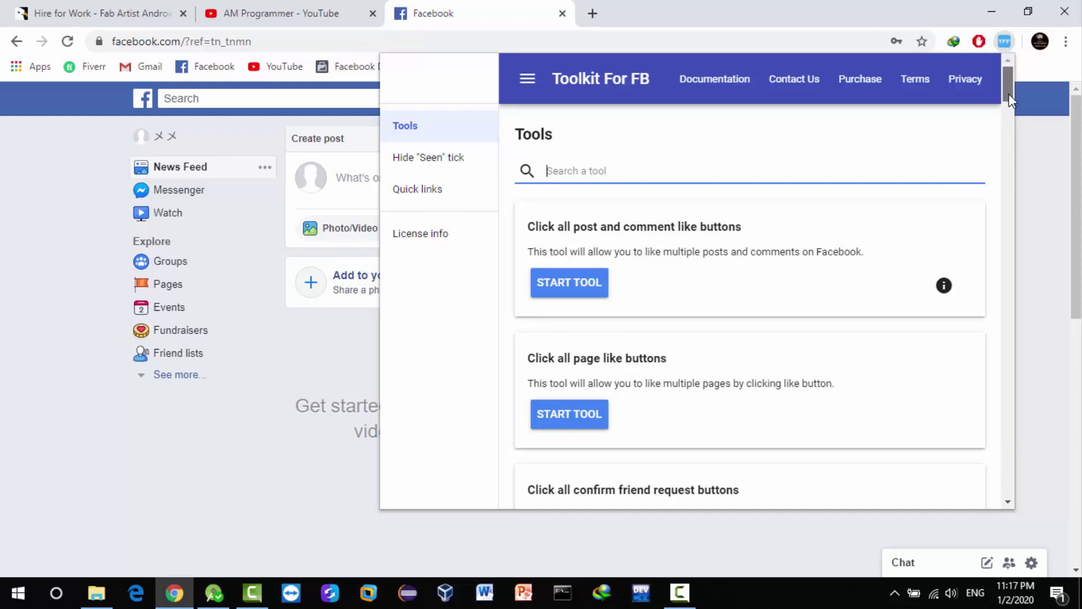
{"action": "left_click_drag", "start_coordinate": [1010, 91], "coordinate": [995, 366]}
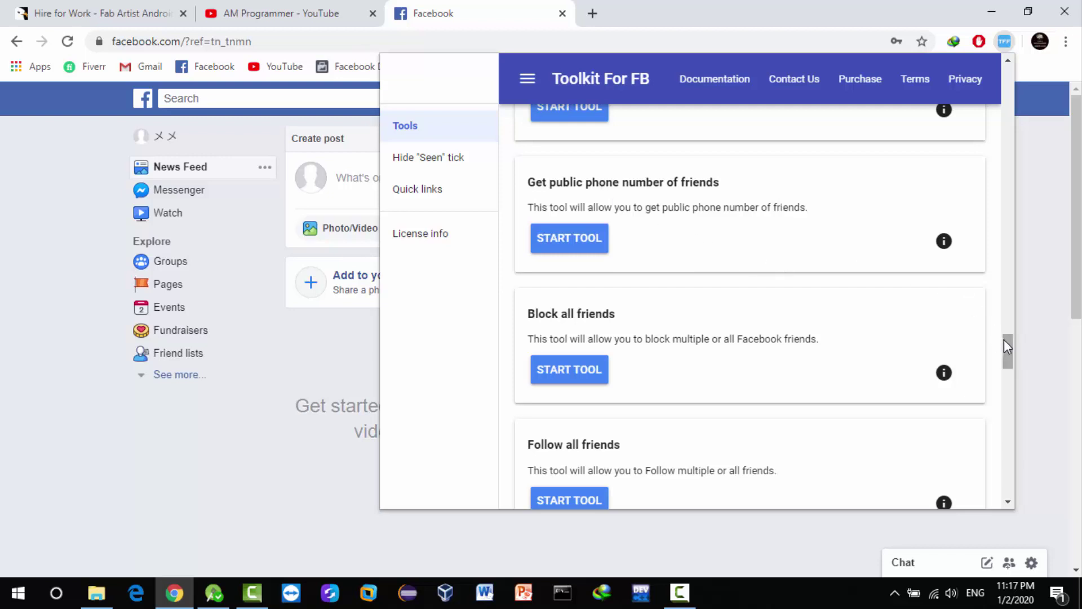
{"action": "left_click_drag", "start_coordinate": [1004, 339], "coordinate": [1004, 358]}
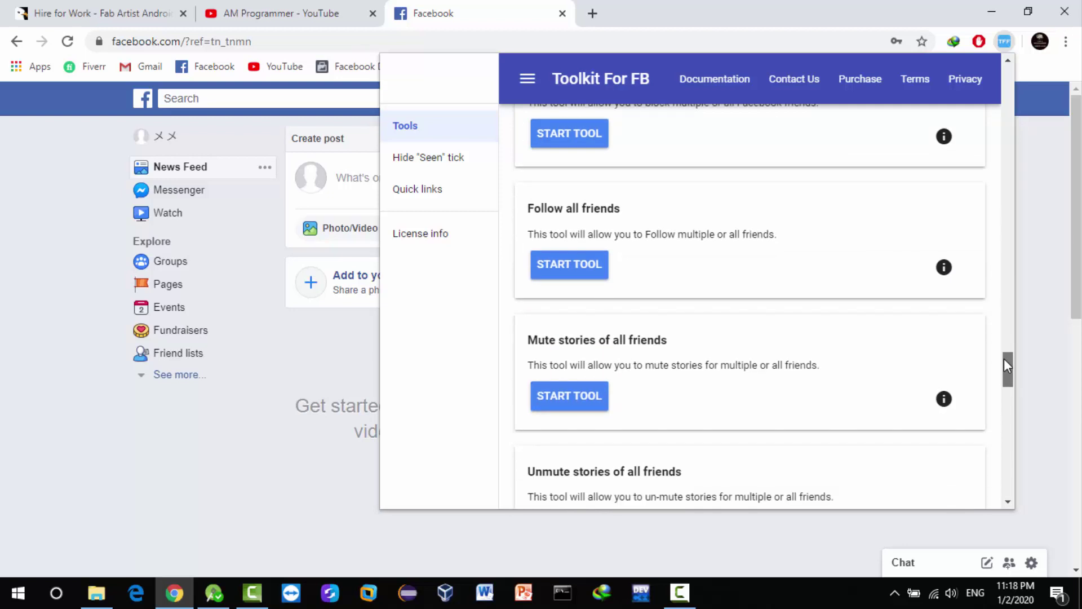
{"action": "left_click_drag", "start_coordinate": [1005, 359], "coordinate": [846, 146]}
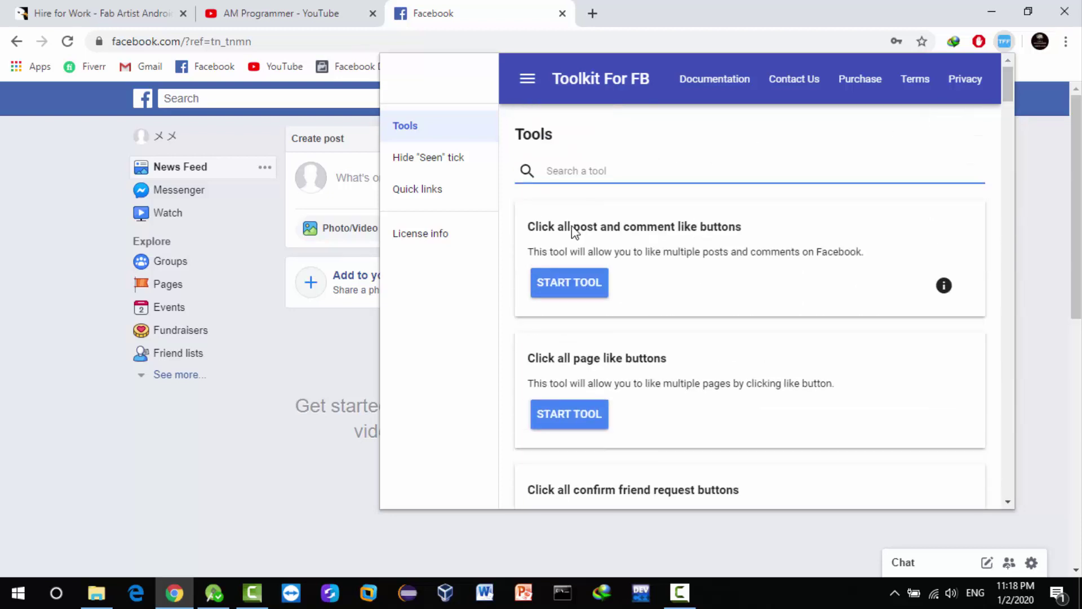
{"action": "type", "text": "post"}
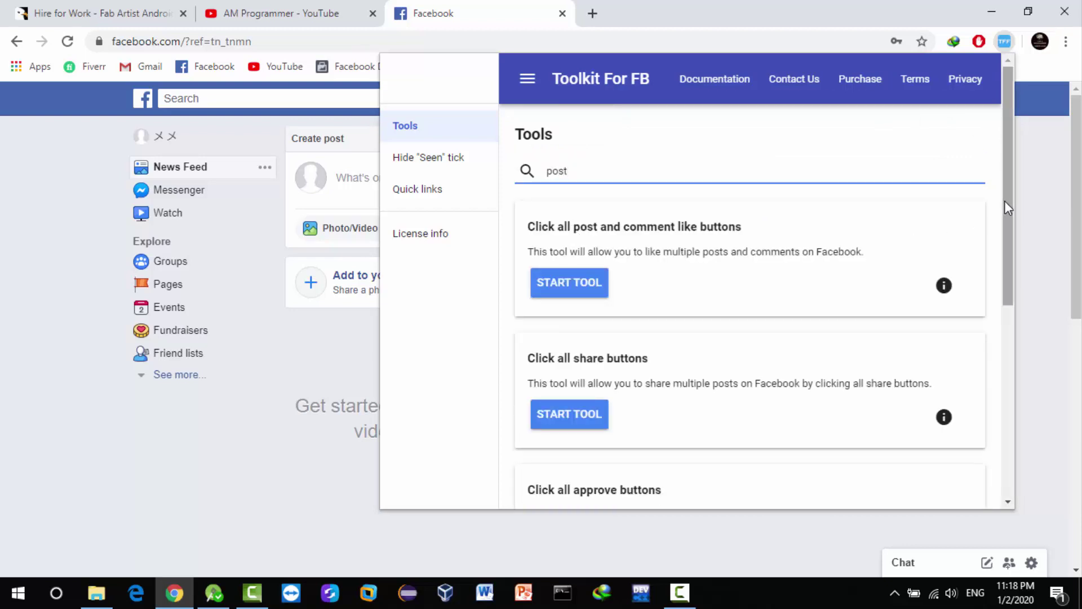
{"action": "left_click_drag", "start_coordinate": [1004, 201], "coordinate": [996, 408]}
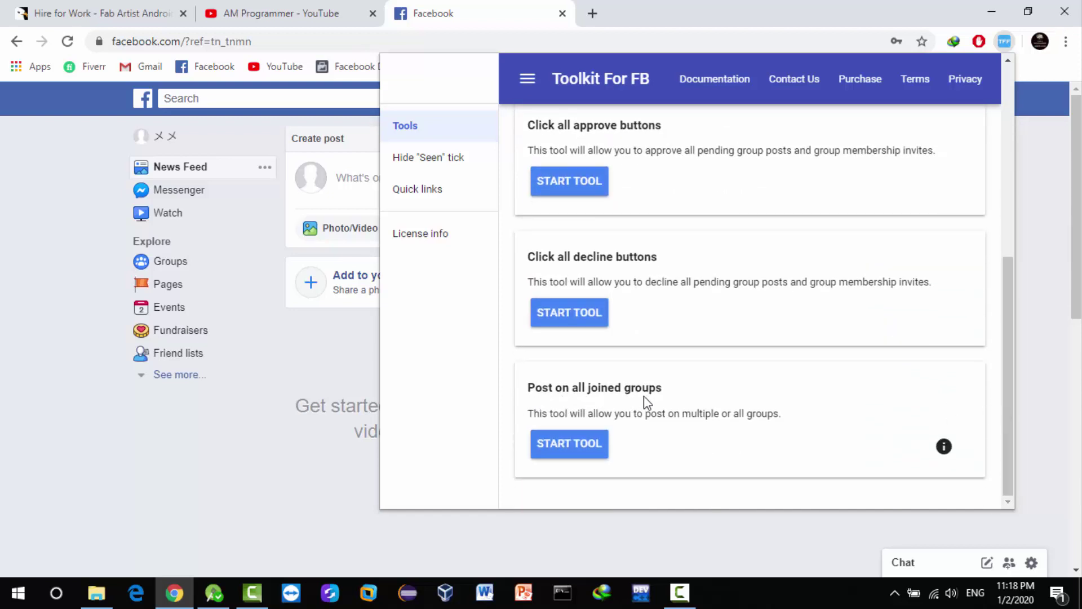
{"action": "left_click", "coordinate": [550, 449]}
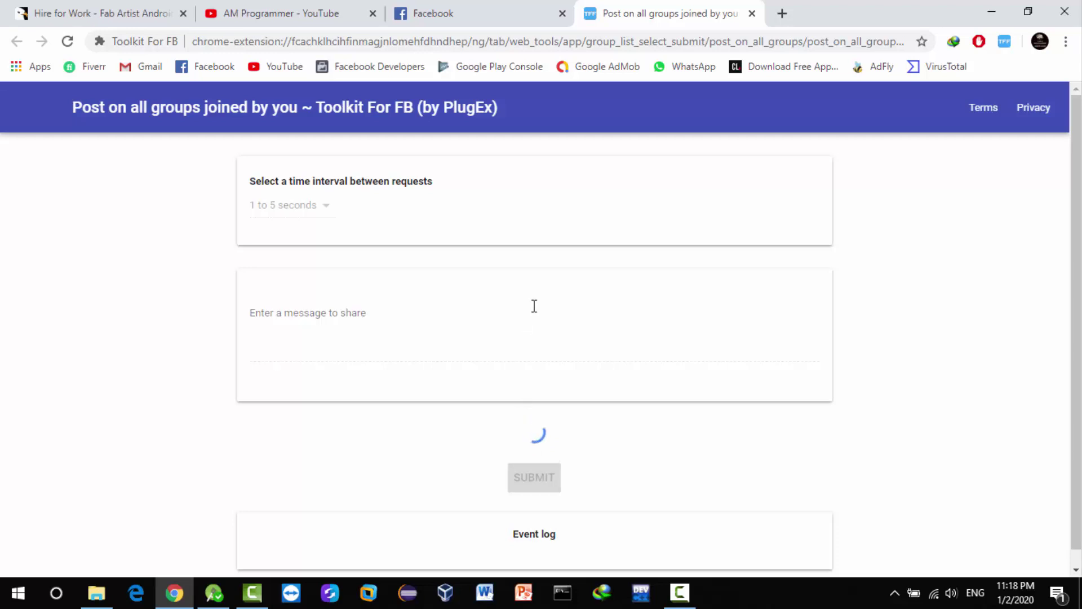
Set the time interval between requests to 1 to 2 minutes for posting on all joined groups
{"action": "left_click", "coordinate": [517, 331]}
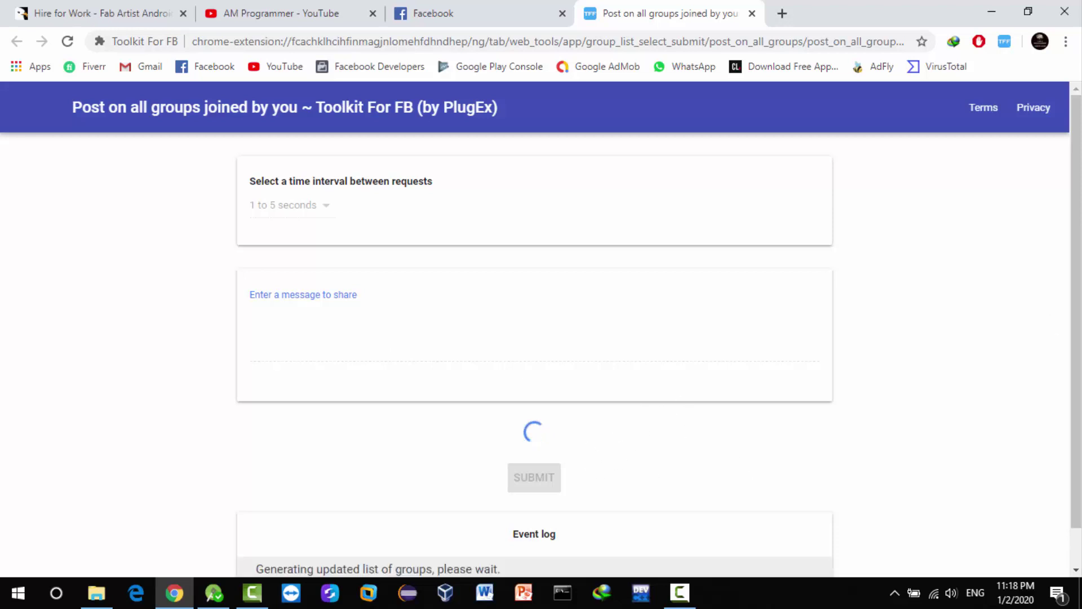
{"action": "scroll", "coordinate": [1079, 237], "scroll_direction": "down", "scroll_amount": 1}
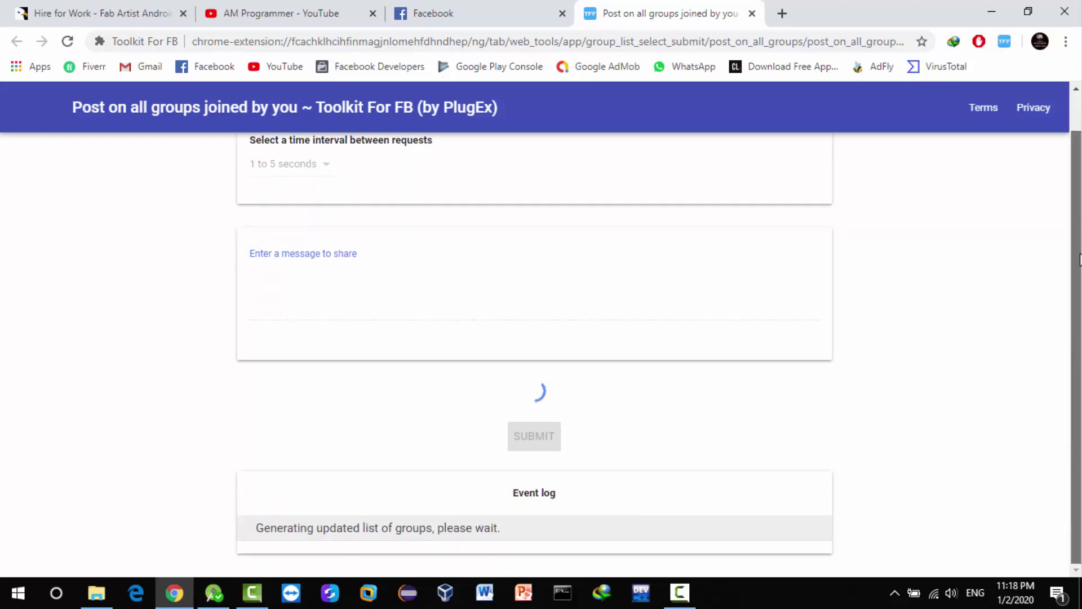
{"action": "scroll", "coordinate": [1079, 259], "scroll_direction": "up", "scroll_amount": 1}
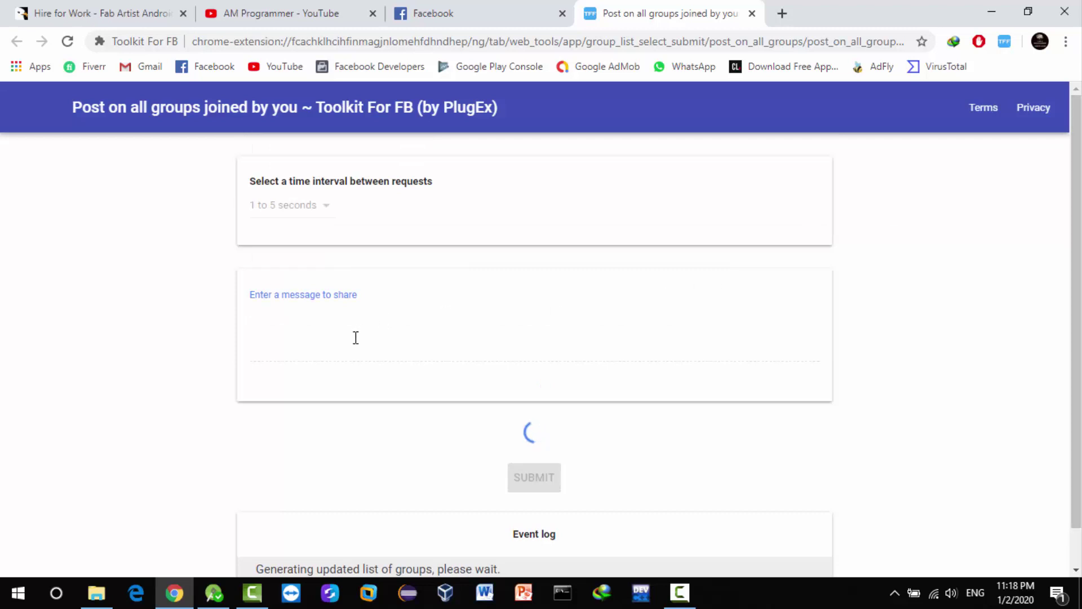
{"action": "left_click", "coordinate": [314, 356]}
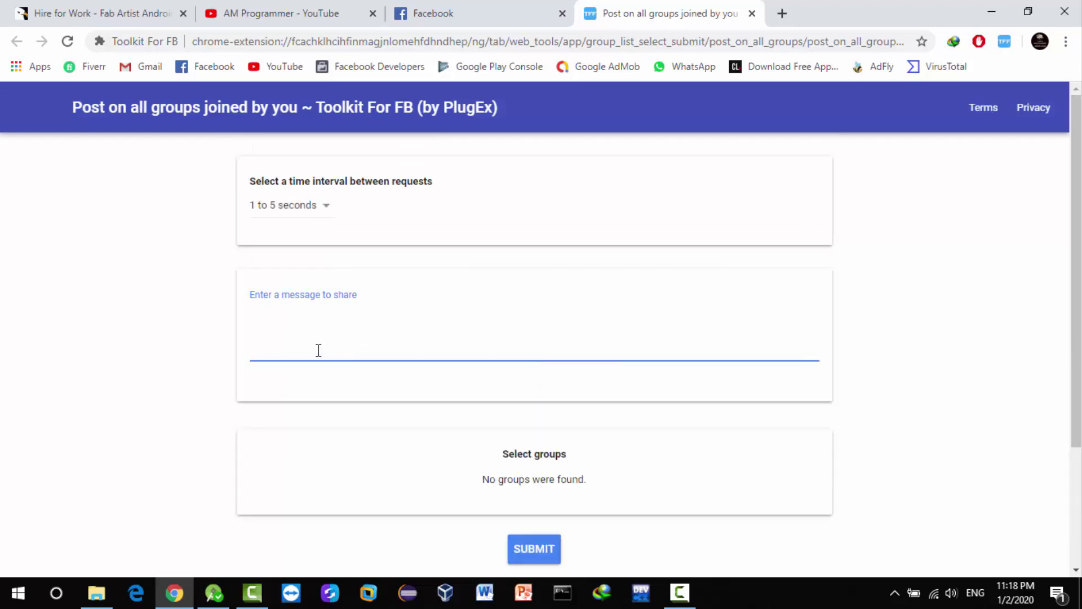
{"action": "left_click", "coordinate": [327, 211]}
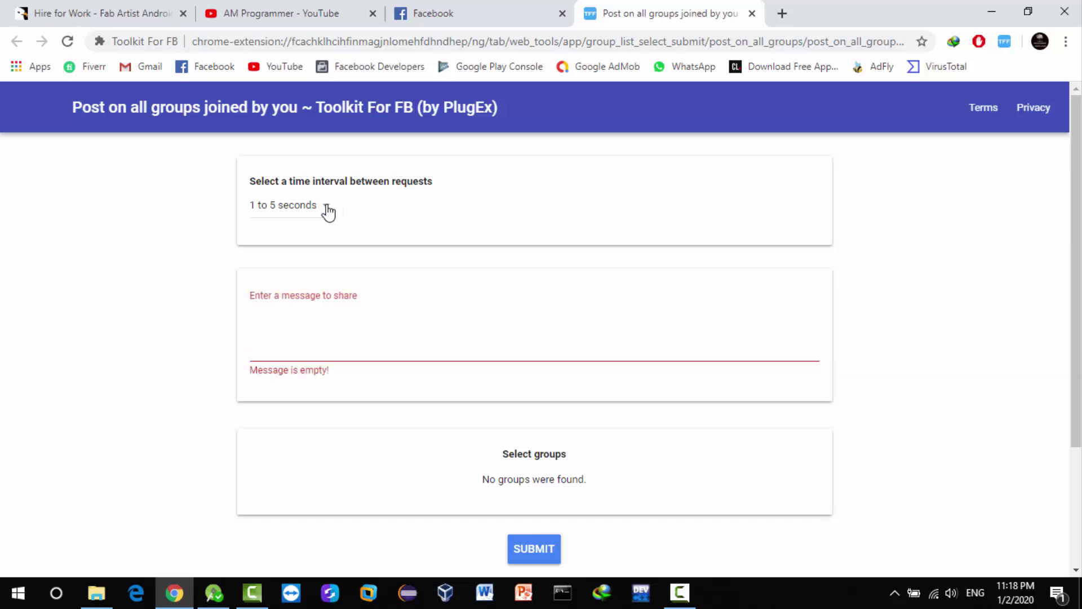
{"action": "left_click", "coordinate": [327, 212]}
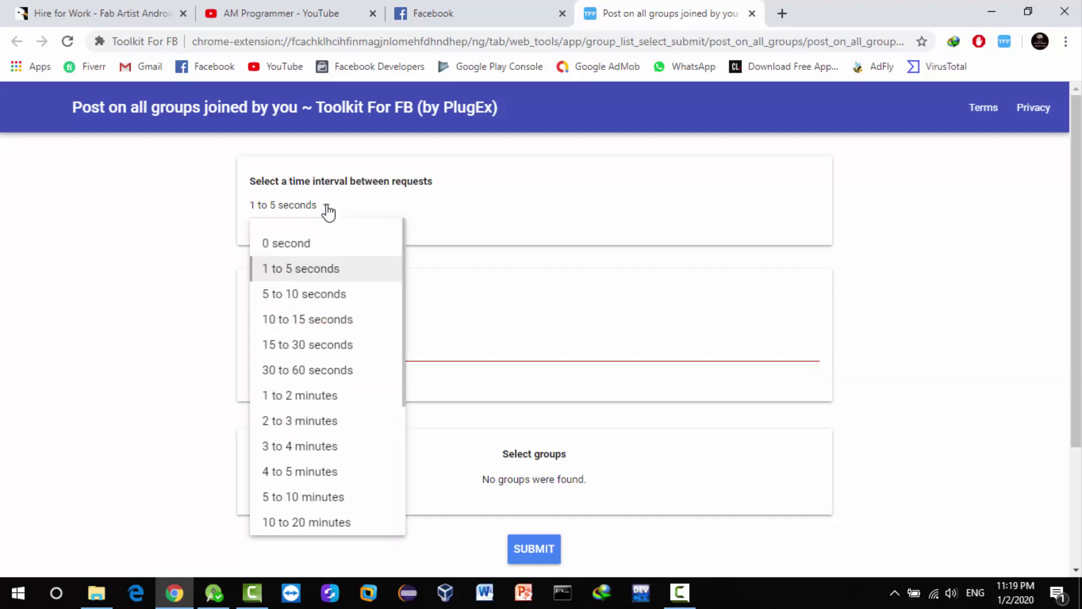
{"action": "left_click", "coordinate": [291, 395]}
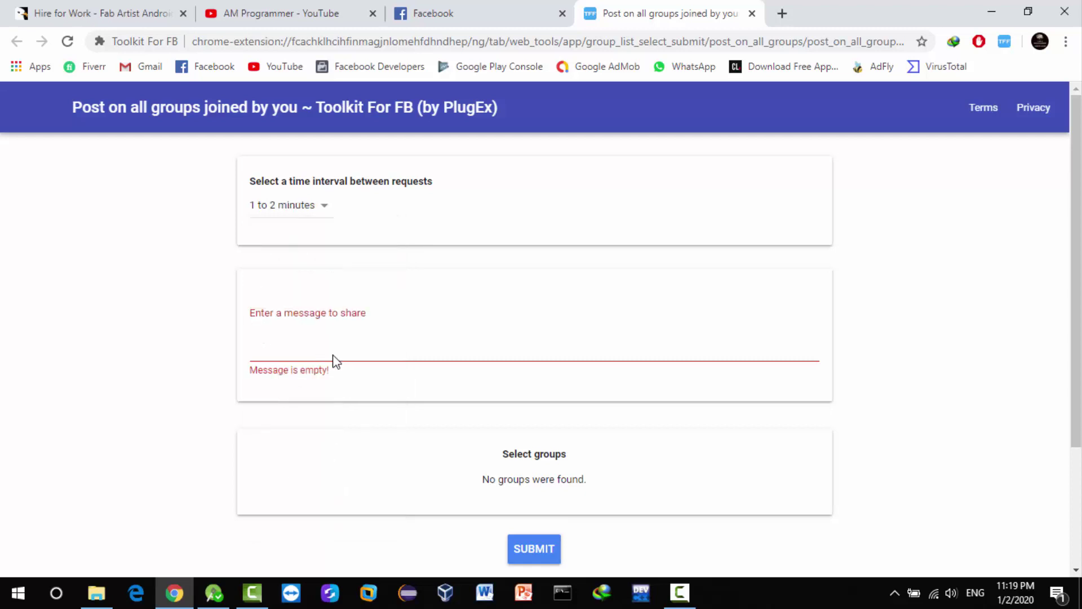
Enter "hello world" as the message to share with the joined groups
{"action": "left_click", "coordinate": [370, 324]}
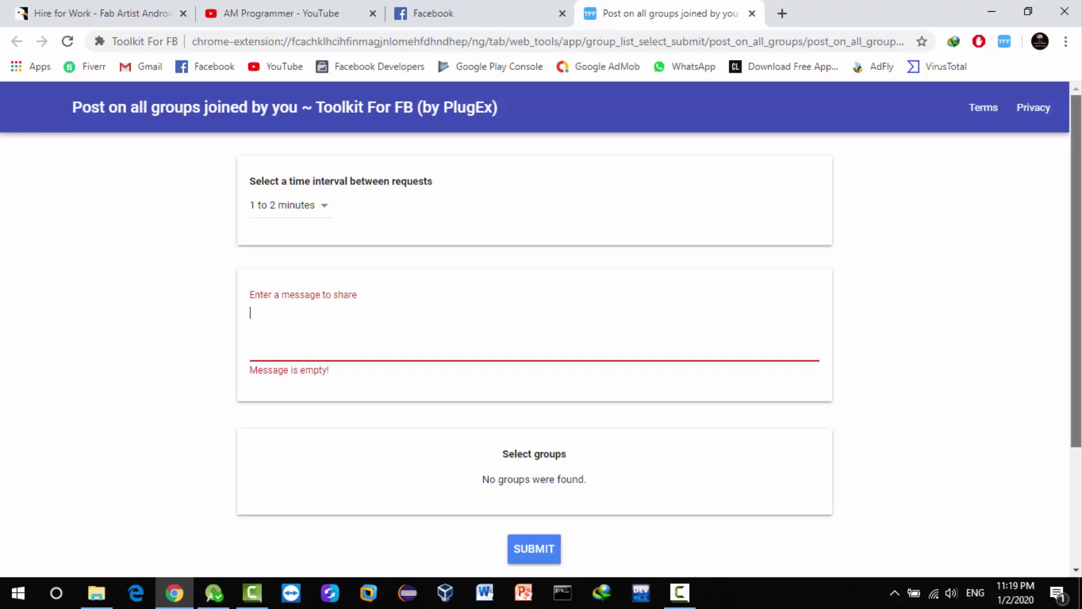
{"action": "scroll", "coordinate": [1066, 338], "scroll_direction": "down", "scroll_amount": 3}
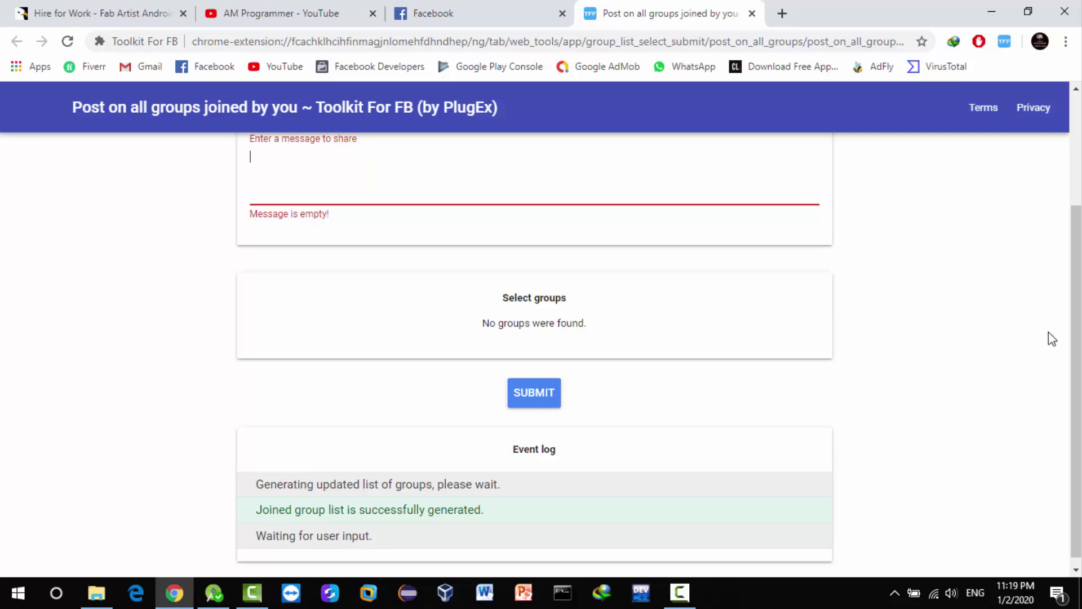
{"action": "left_click_drag", "start_coordinate": [1077, 339], "coordinate": [1078, 179]}
{"action": "left_click", "coordinate": [558, 352]}
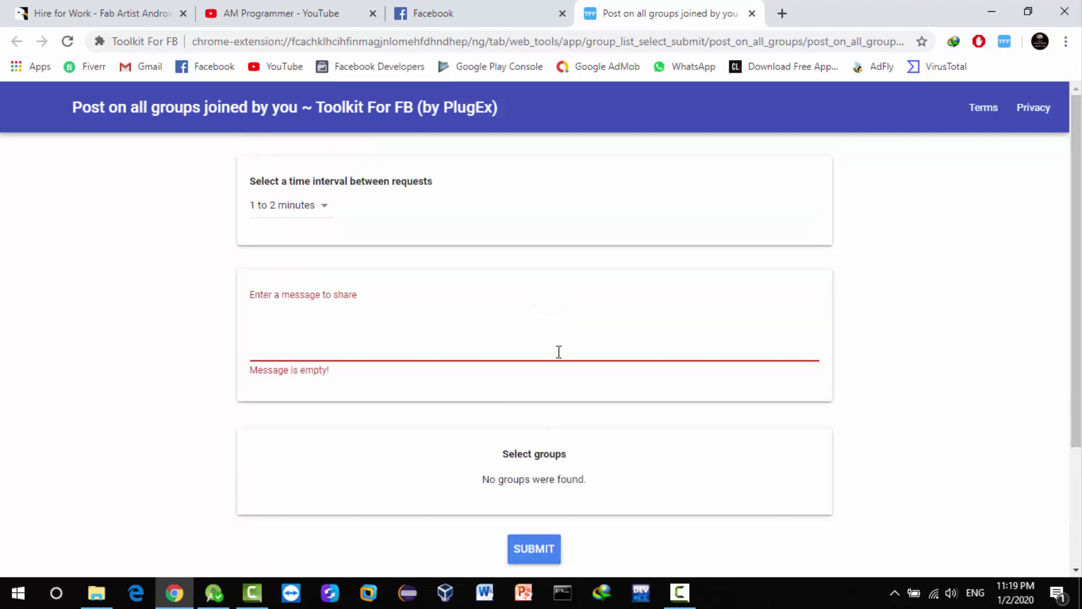
{"action": "type", "text": "hello "}
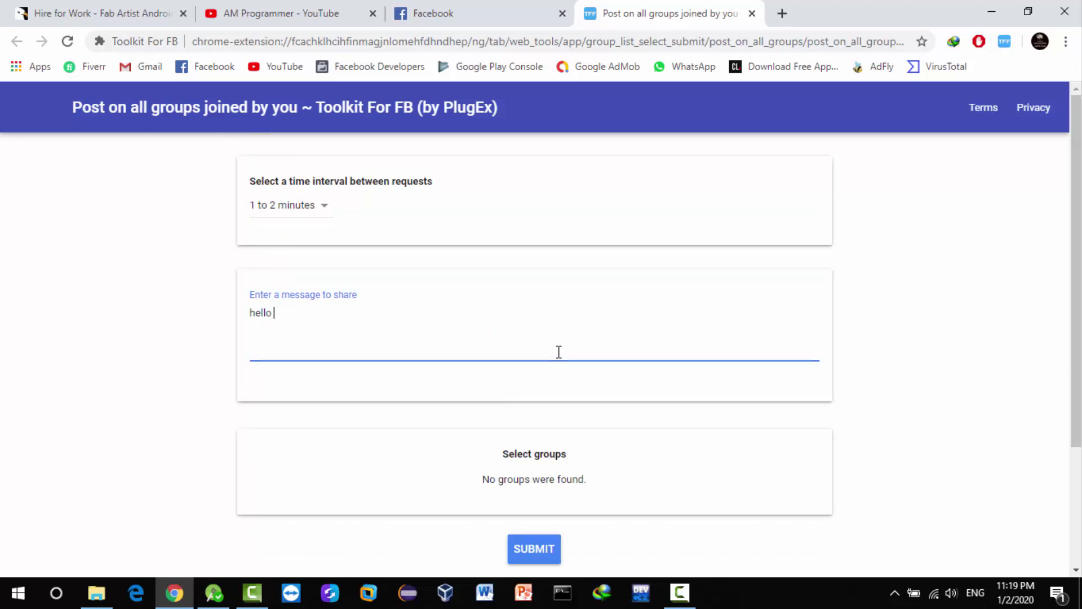
{"action": "type", "text": "world"}
{"action": "key", "text": "Return"}
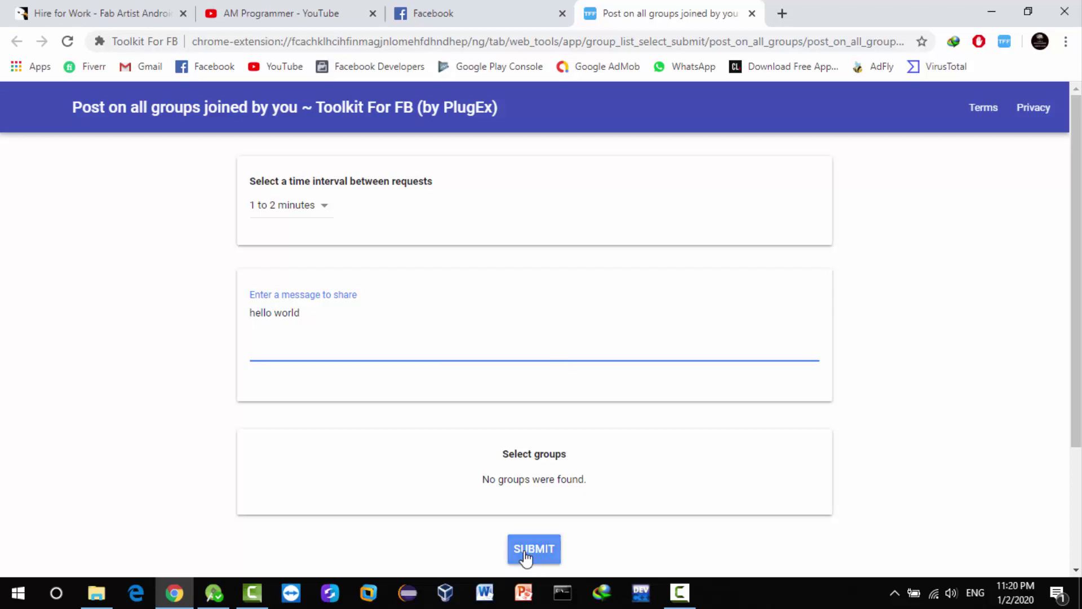
Review the time interval options, keep the current choice, and switch to the AM Programmer YouTube channel page
{"action": "left_click", "coordinate": [333, 219]}
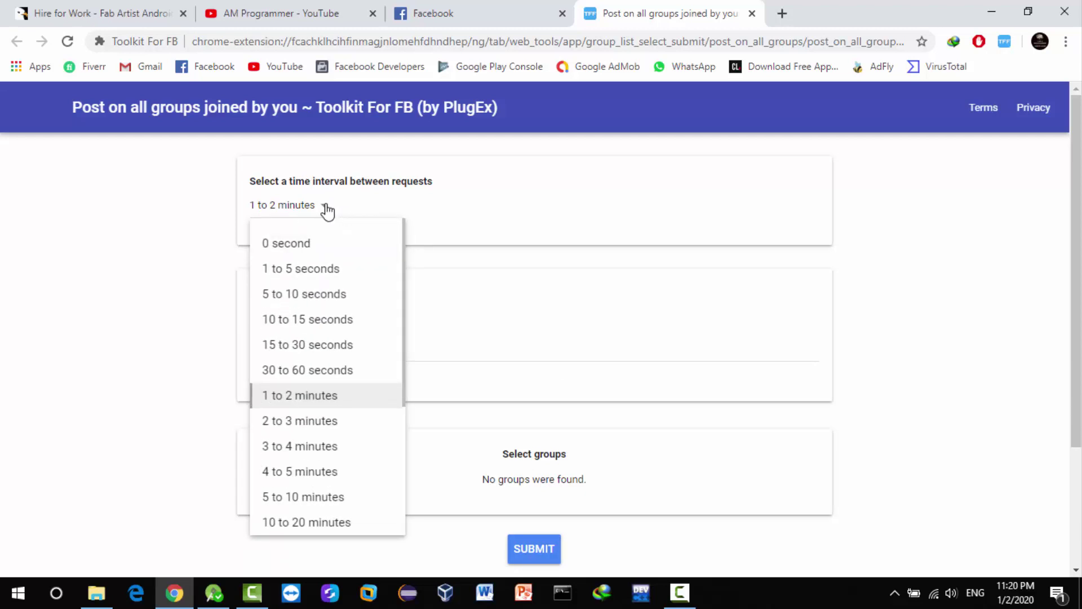
{"action": "left_click", "coordinate": [326, 208]}
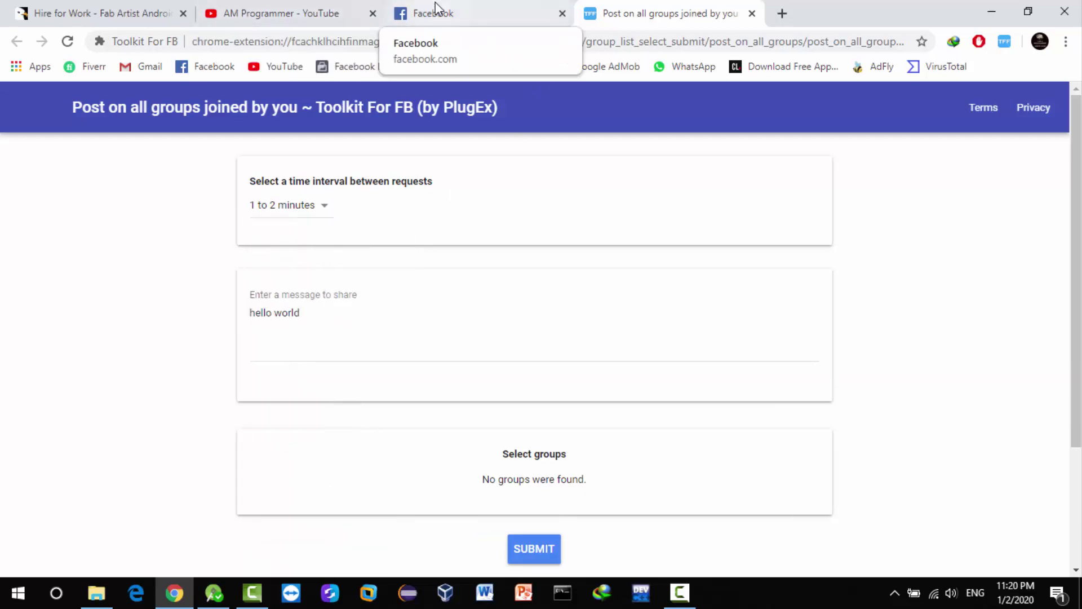
{"action": "left_click", "coordinate": [293, 11]}
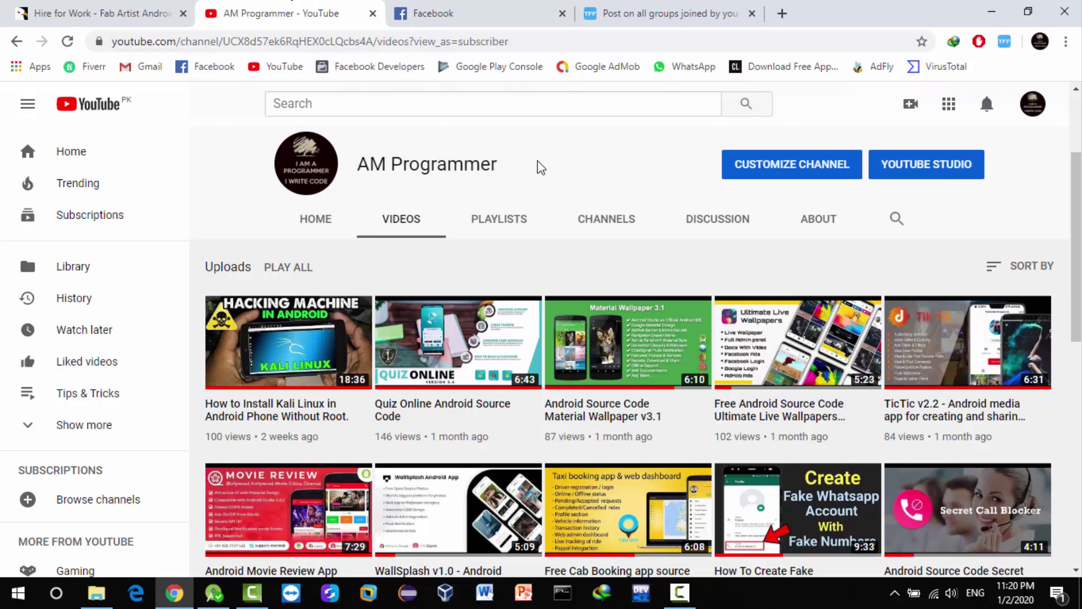